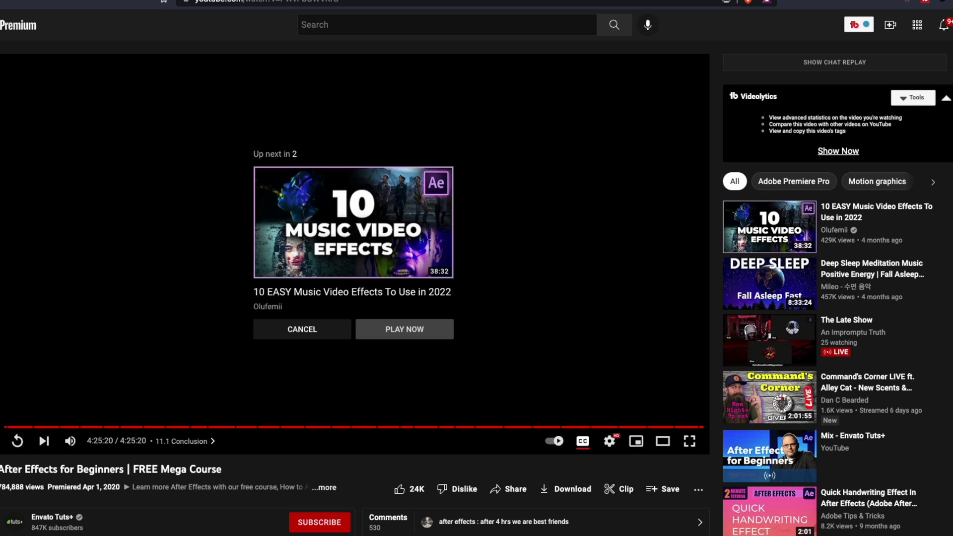
- Open the 'How To Be A Great Live Stream Guest' replay from the watch page sidebar
{"action": "scroll", "coordinate": [768, 247], "scroll_direction": "down", "scroll_amount": 5}
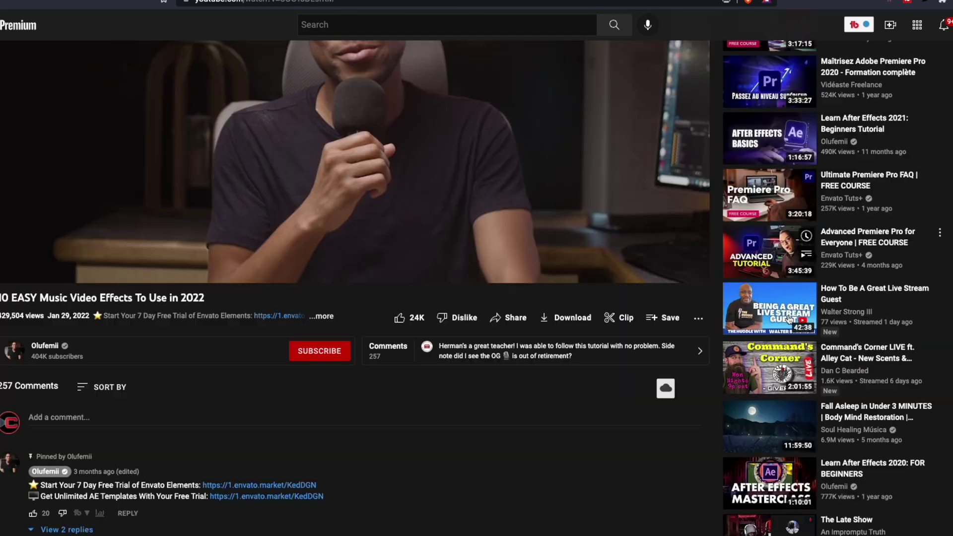
{"action": "left_click", "coordinate": [769, 247]}
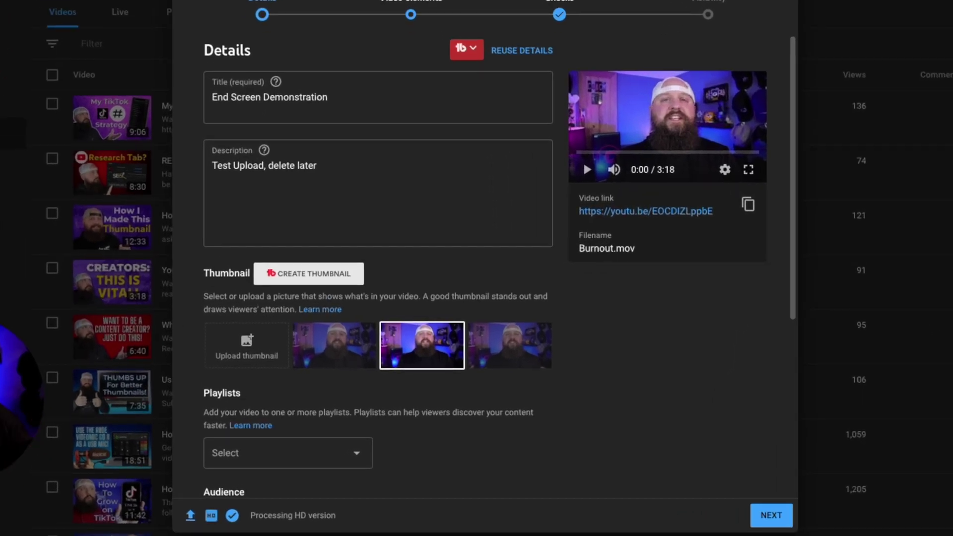
- Finish the upload's Details page and continue to the Video elements step
{"action": "scroll", "coordinate": [377, 268], "scroll_direction": "down", "scroll_amount": 6}
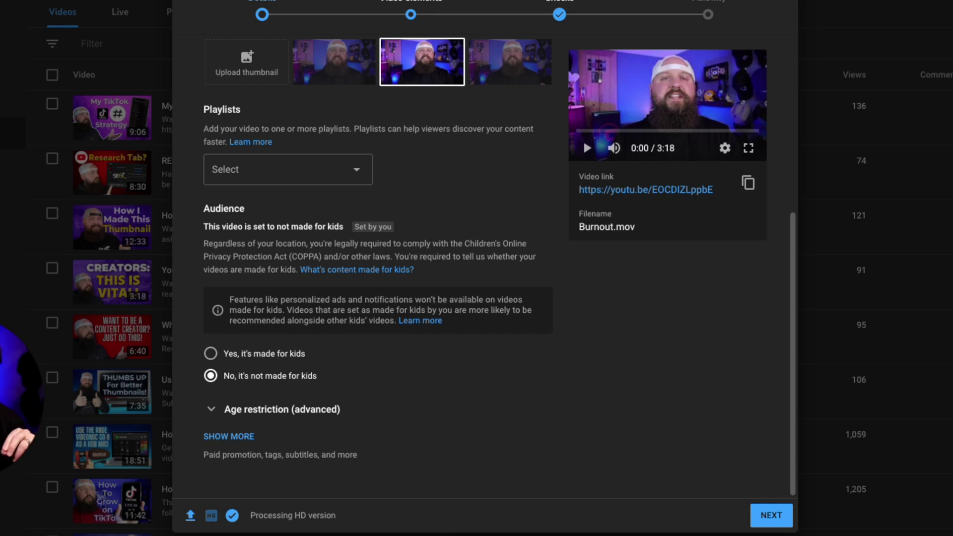
{"action": "left_click", "coordinate": [777, 519]}
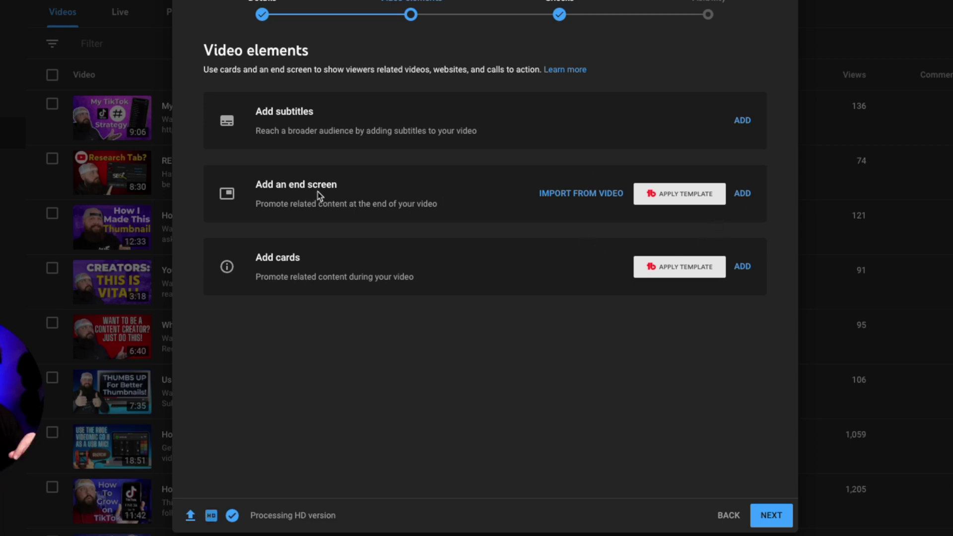
- Start adding an end screen from the Video elements page
{"action": "left_click", "coordinate": [746, 194]}
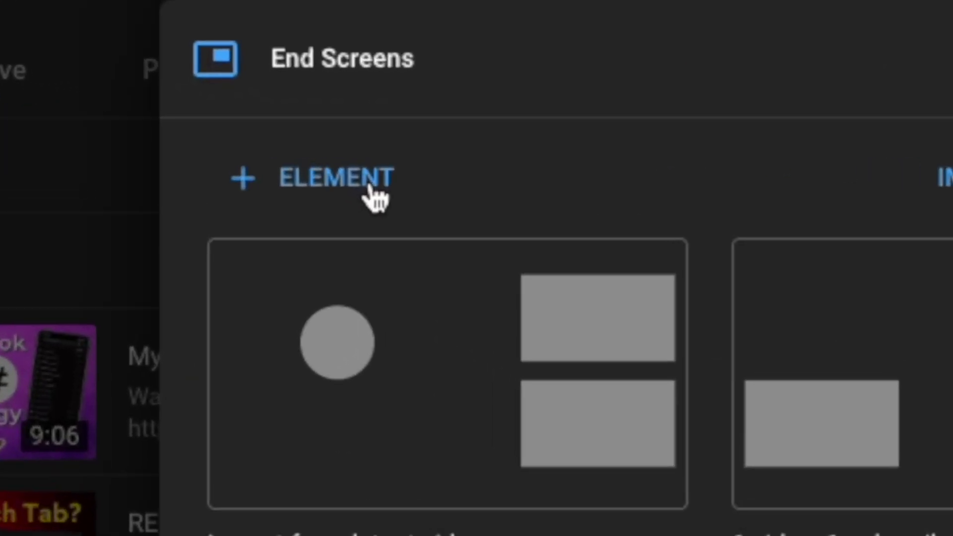
- Add a specific-video end-screen element featuring 'Use THUMBSUP.TV For The Best Thumbnails!'
{"action": "left_click", "coordinate": [373, 191]}
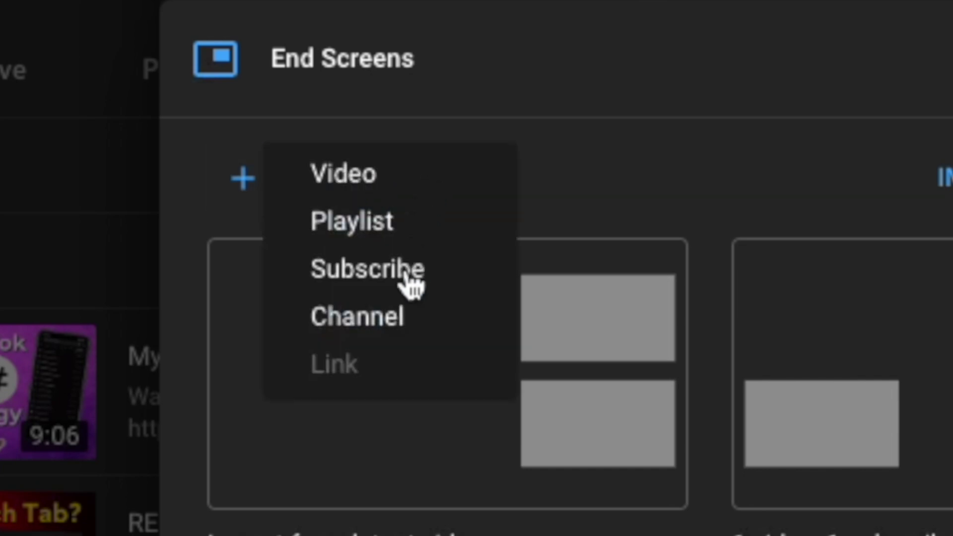
{"action": "mouse_move", "coordinate": [350, 376]}
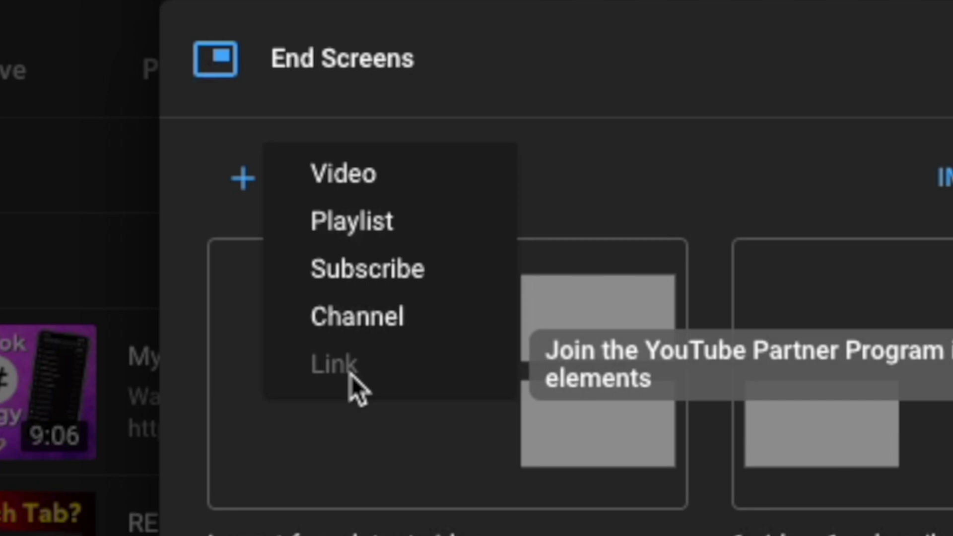
{"action": "left_click", "coordinate": [345, 174]}
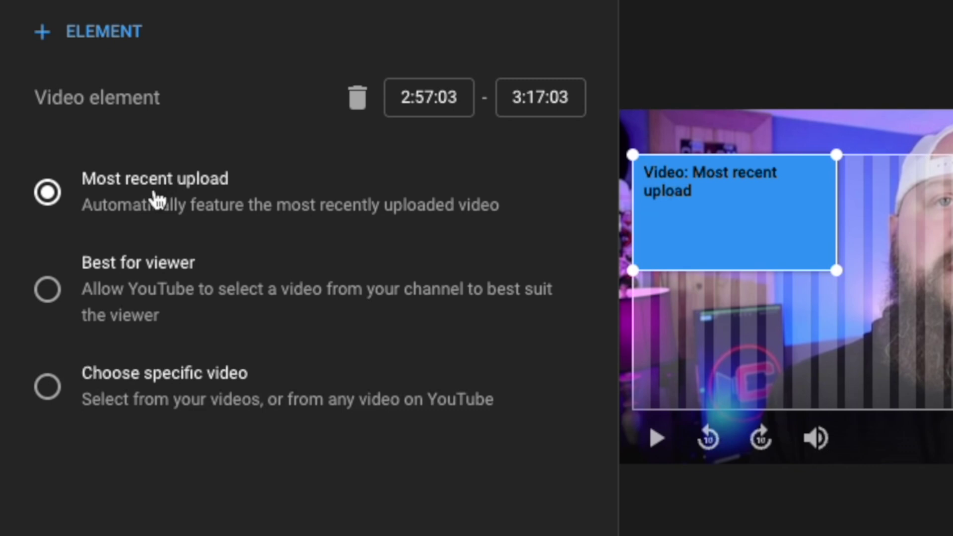
{"action": "left_click", "coordinate": [53, 393]}
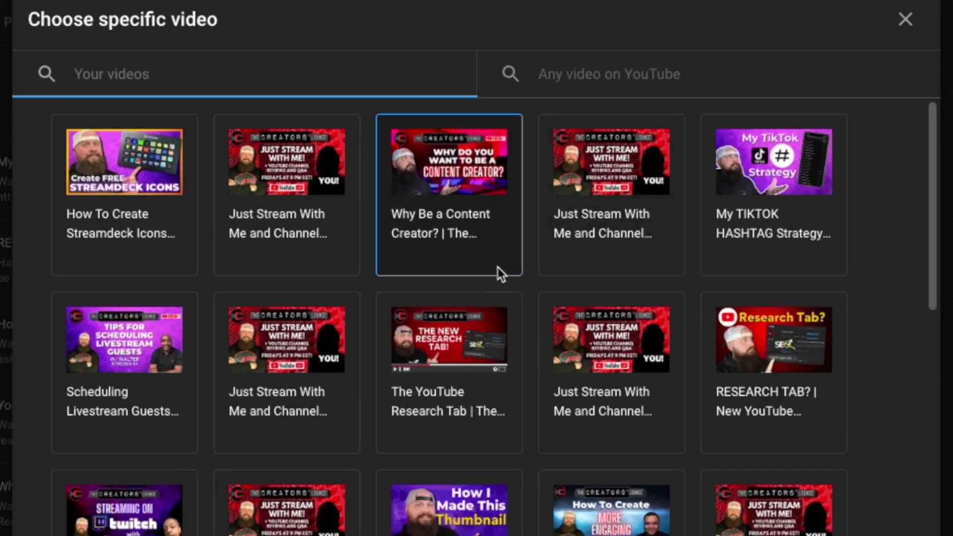
{"action": "scroll", "coordinate": [497, 273], "scroll_direction": "down", "scroll_amount": 5}
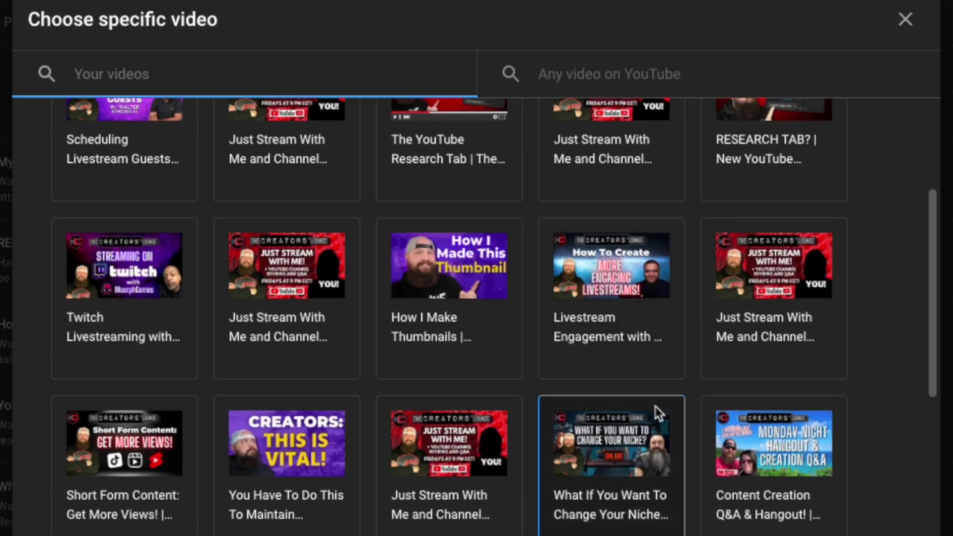
{"action": "scroll", "coordinate": [660, 415], "scroll_direction": "down", "scroll_amount": 4}
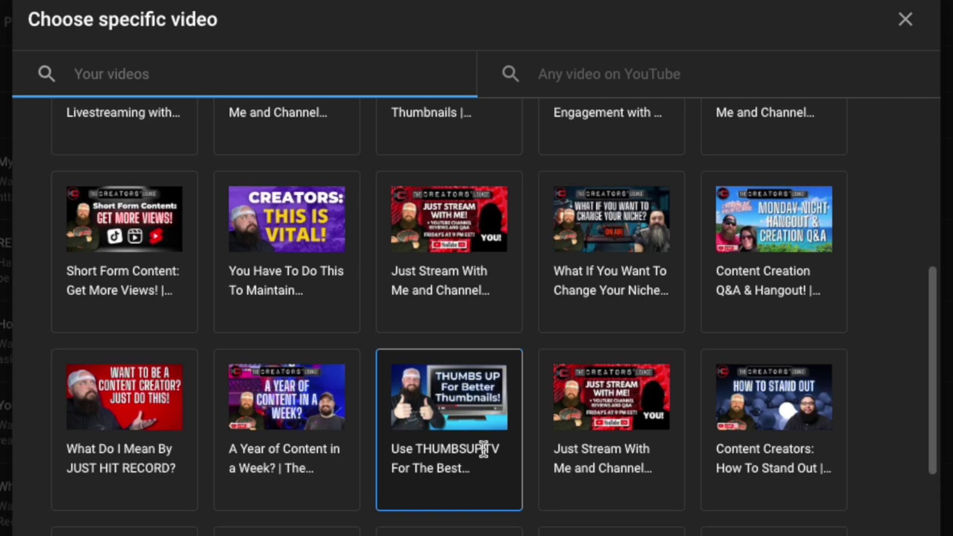
{"action": "left_click", "coordinate": [478, 442]}
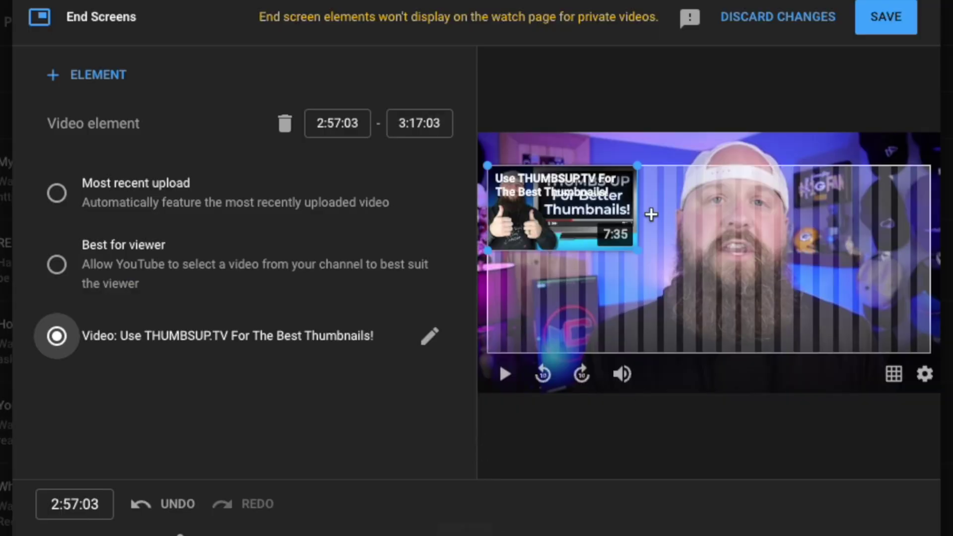
{"action": "left_click_drag", "start_coordinate": [548, 201], "coordinate": [560, 308]}
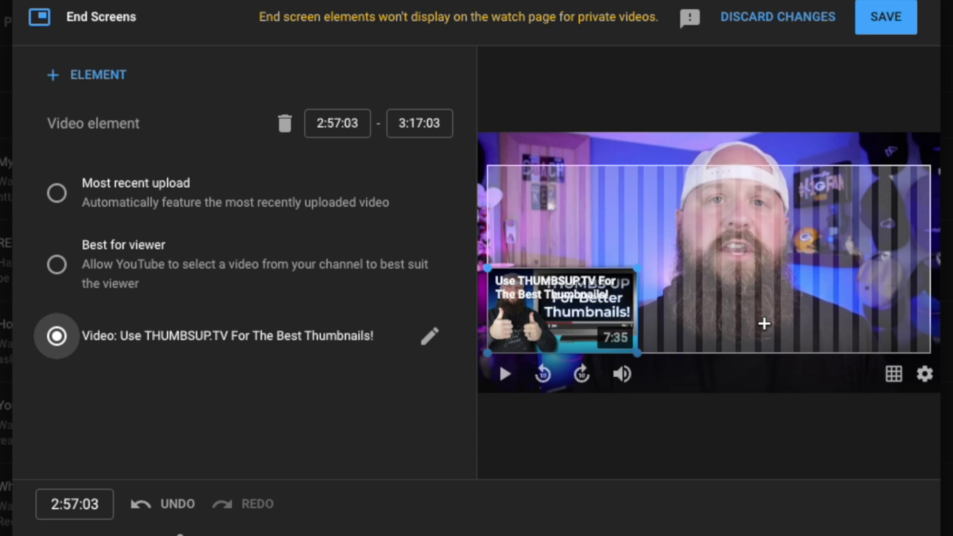
{"action": "left_click_drag", "start_coordinate": [599, 320], "coordinate": [584, 223]}
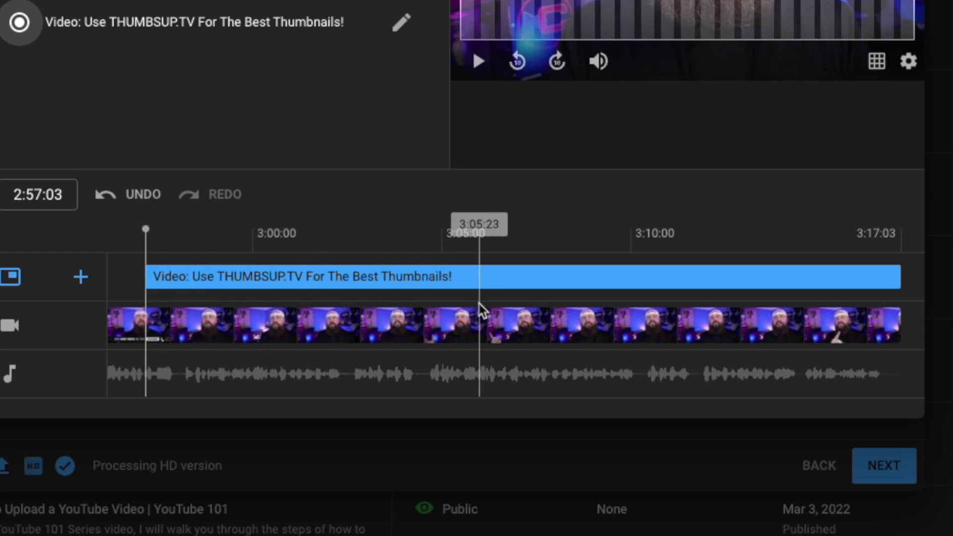
- Shift the THUMBSUP.TV element's start to 2:59:06 and check it in a preview
{"action": "left_click", "coordinate": [228, 320]}
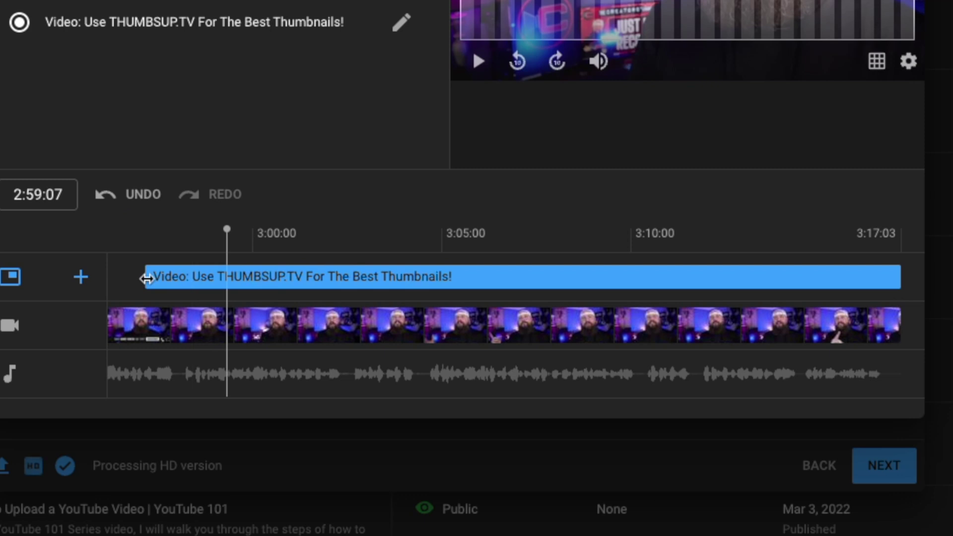
{"action": "left_click_drag", "start_coordinate": [147, 277], "coordinate": [228, 277]}
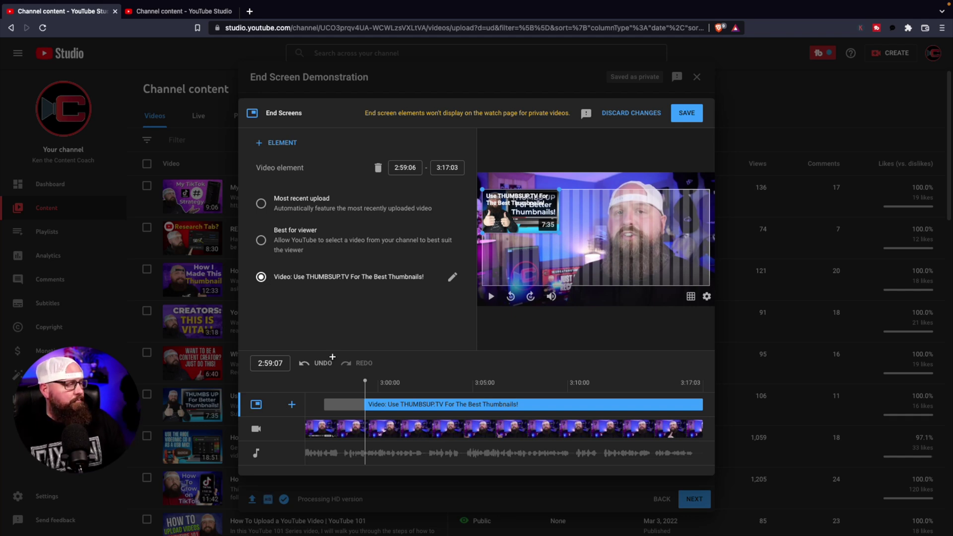
{"action": "left_click", "coordinate": [322, 431]}
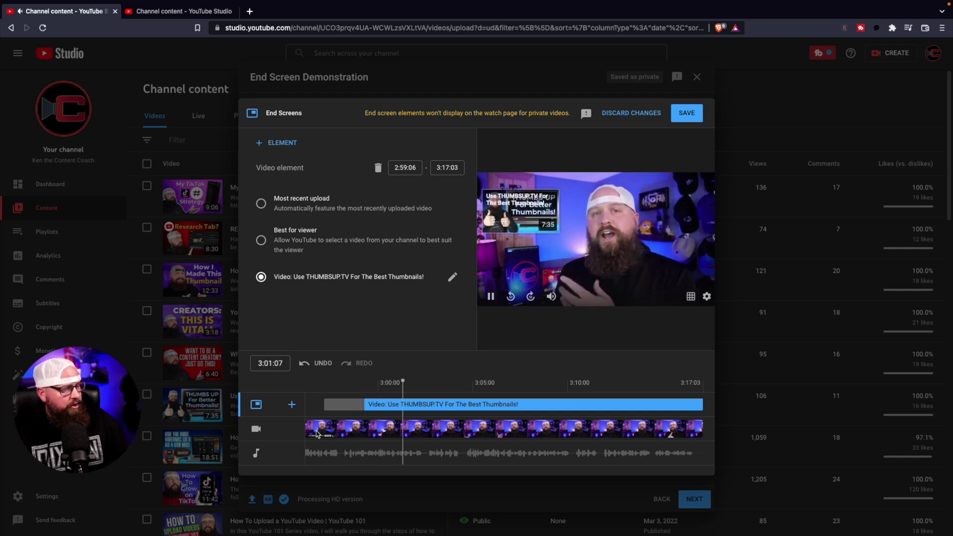
{"action": "key", "text": "space"}
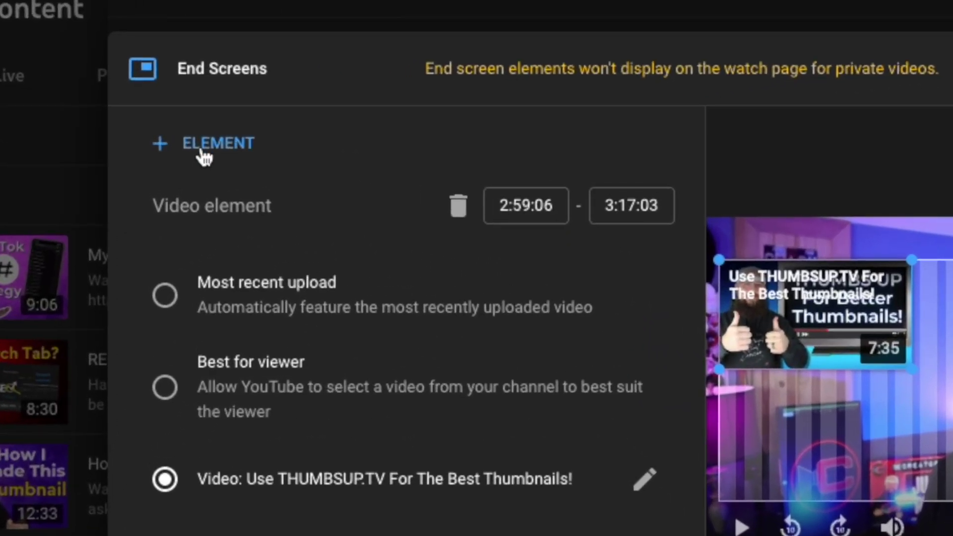
- Add a top-right Subscribe element starting at 2:59:06 and preview the end screen
{"action": "left_click", "coordinate": [205, 152]}
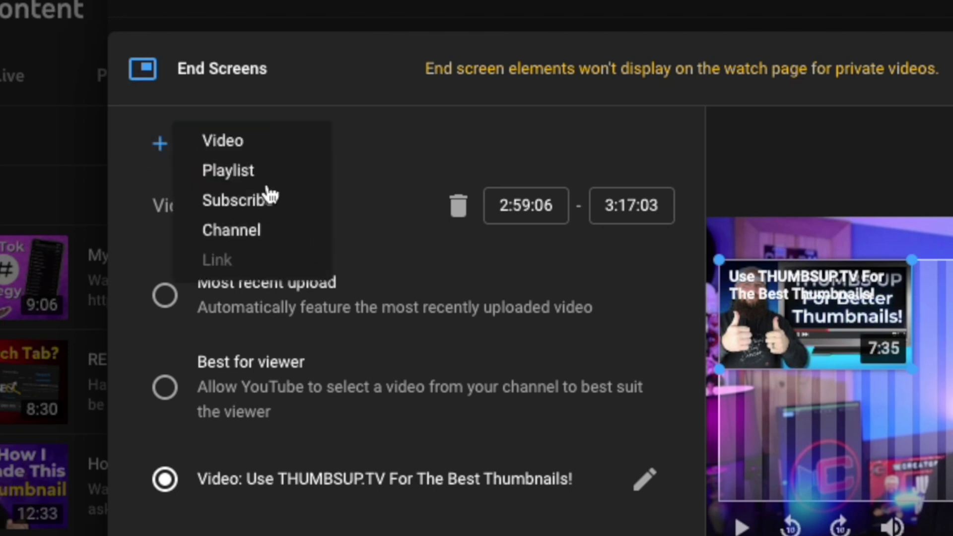
{"action": "left_click", "coordinate": [226, 204]}
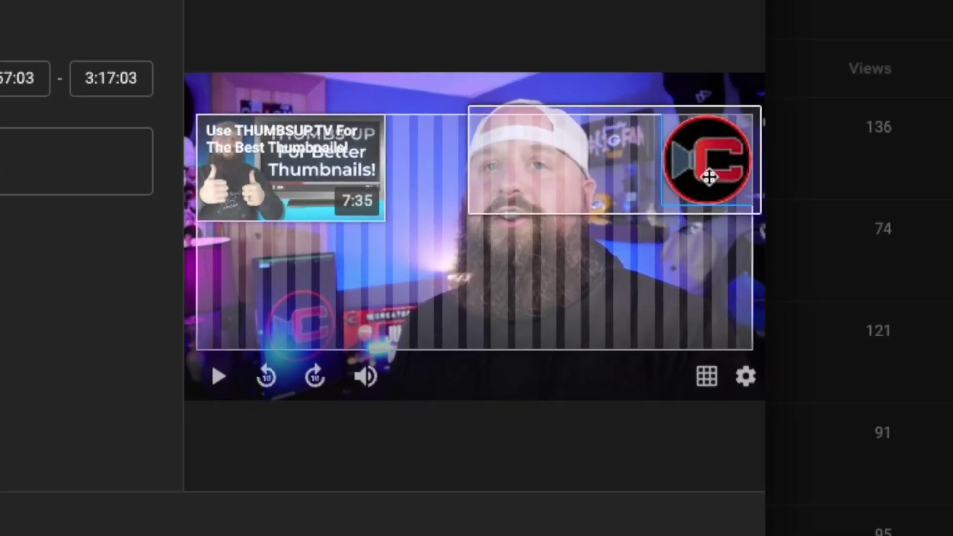
{"action": "mouse_move", "coordinate": [709, 176]}
{"action": "left_mouse_down"}
{"action": "mouse_move", "coordinate": [663, 166]}
{"action": "mouse_move", "coordinate": [722, 166]}
{"action": "mouse_move", "coordinate": [710, 172]}
{"action": "left_mouse_up"}
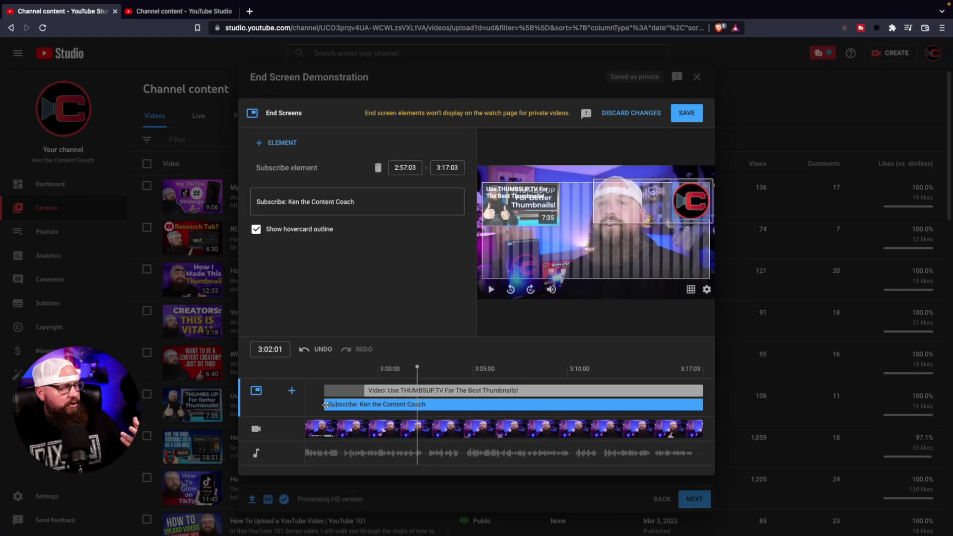
{"action": "left_click_drag", "start_coordinate": [325, 404], "coordinate": [366, 404]}
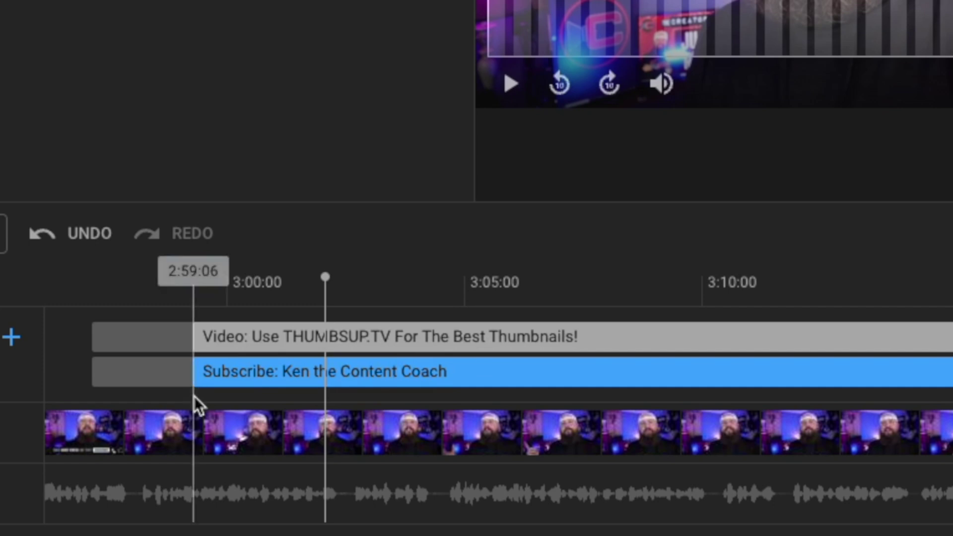
{"action": "left_click", "coordinate": [163, 421]}
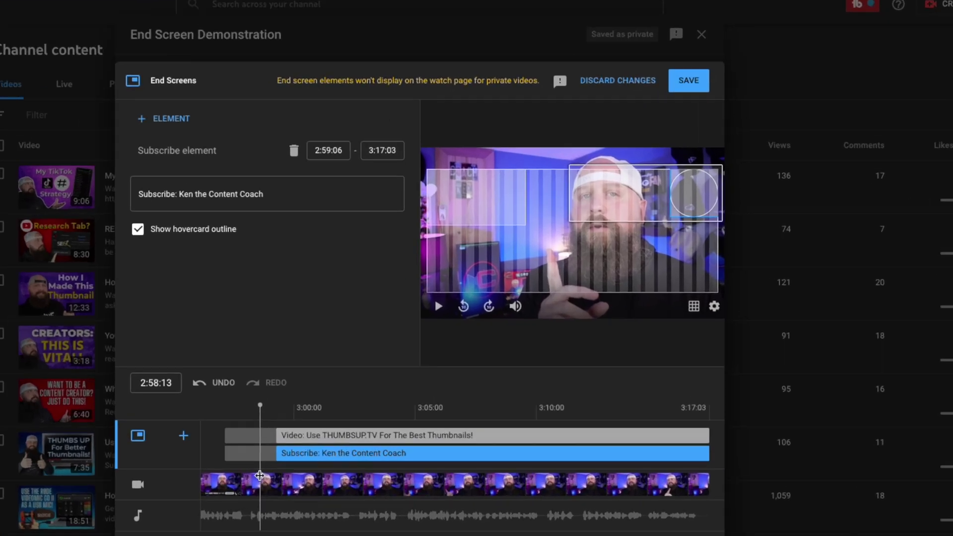
{"action": "left_click", "coordinate": [491, 290]}
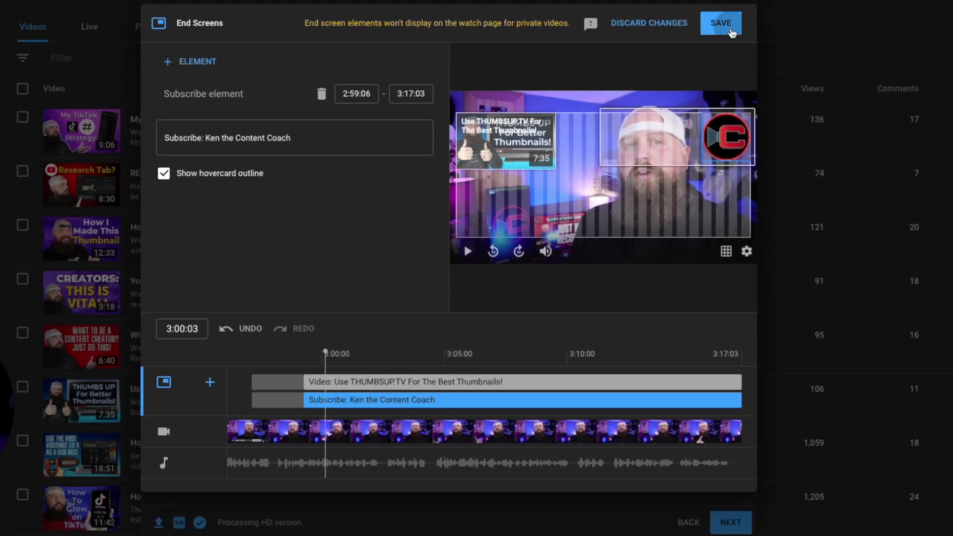
- Save the upload's end screen and switch to the channel's Live content tab
{"action": "left_click", "coordinate": [686, 113]}
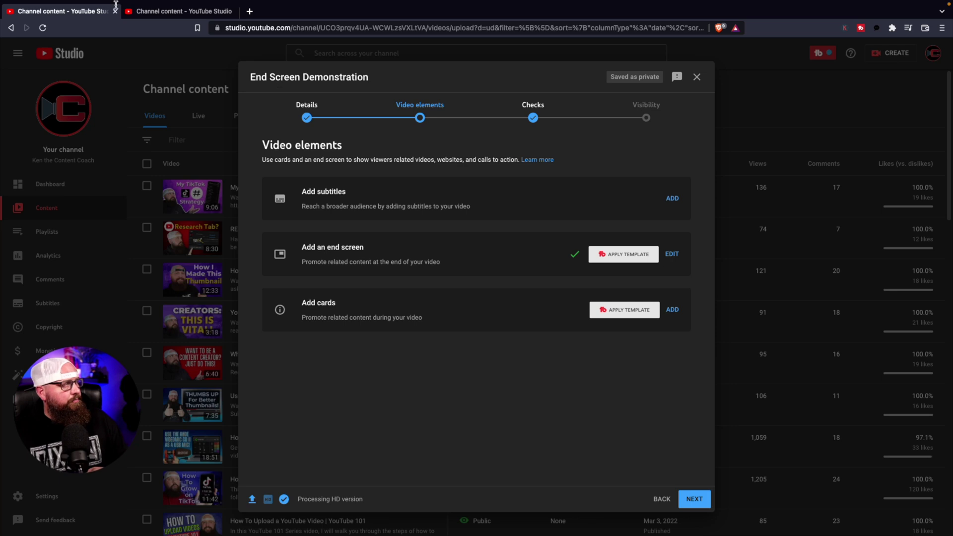
{"action": "left_click", "coordinate": [180, 15]}
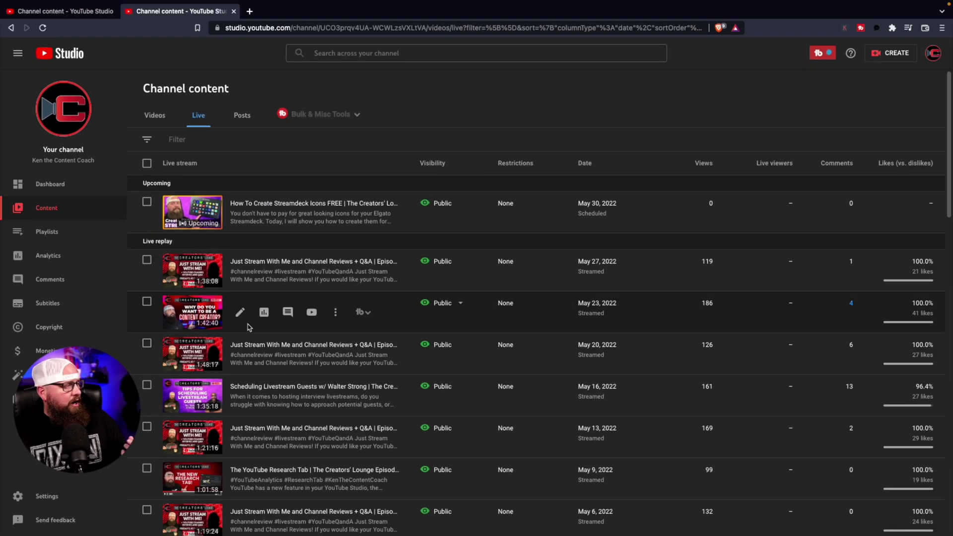
- Open the details of the Mar 14, 2022 replay 'How to Move Past Your Fears and CREATE!'
{"action": "scroll", "coordinate": [248, 327], "scroll_direction": "down", "scroll_amount": 5}
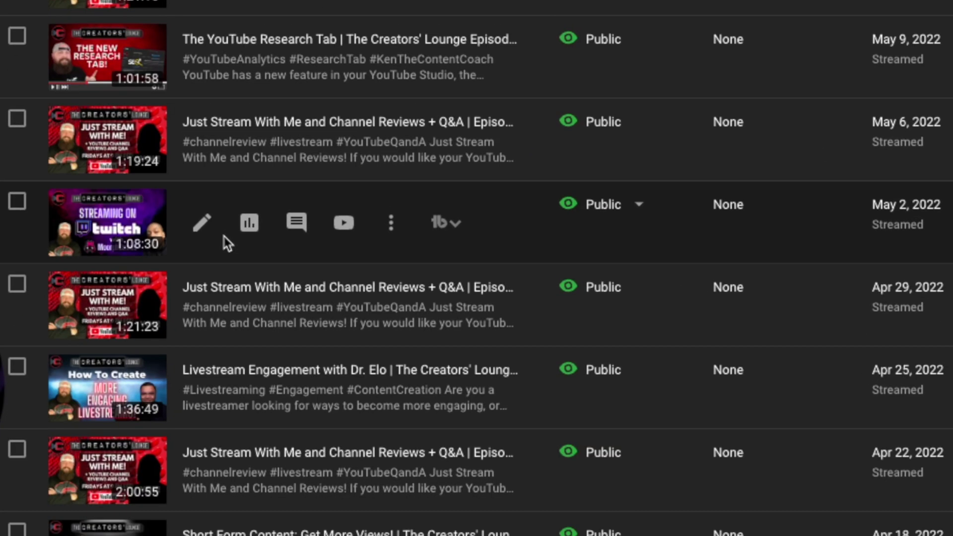
{"action": "scroll", "coordinate": [224, 236], "scroll_direction": "down", "scroll_amount": 10}
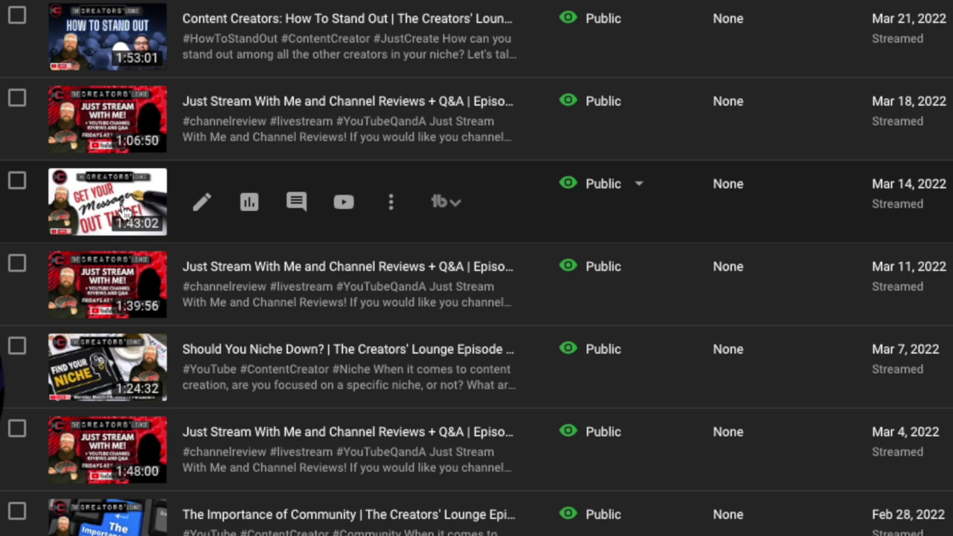
{"action": "left_click", "coordinate": [203, 204]}
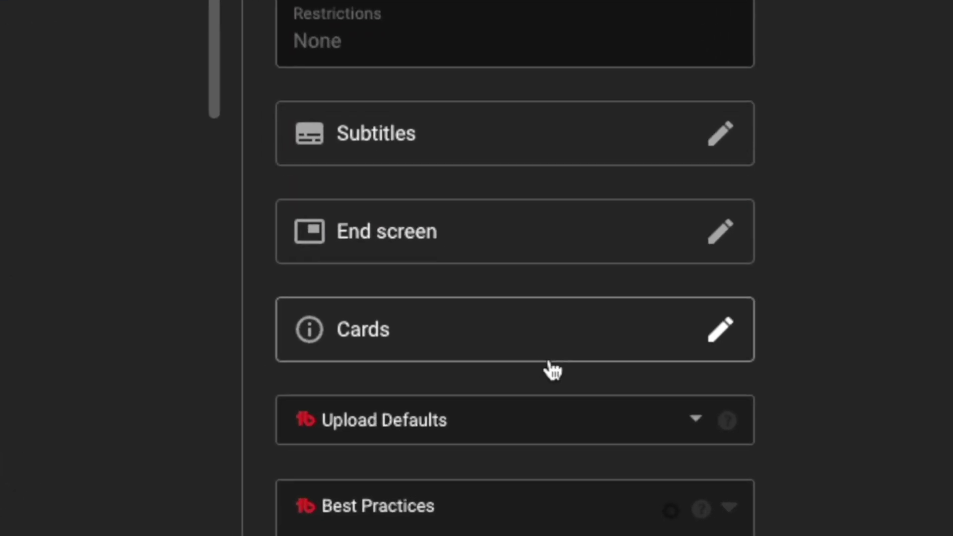
- Open the End screen editor from the replay's Video details
{"action": "left_click", "coordinate": [410, 241]}
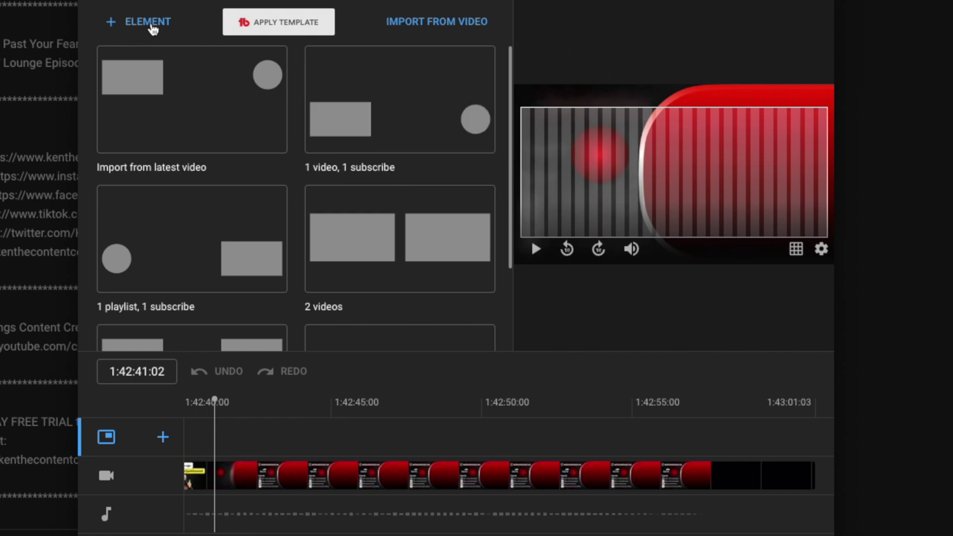
- Add a Best for viewer video element in the top-right corner
{"action": "left_click", "coordinate": [153, 29]}
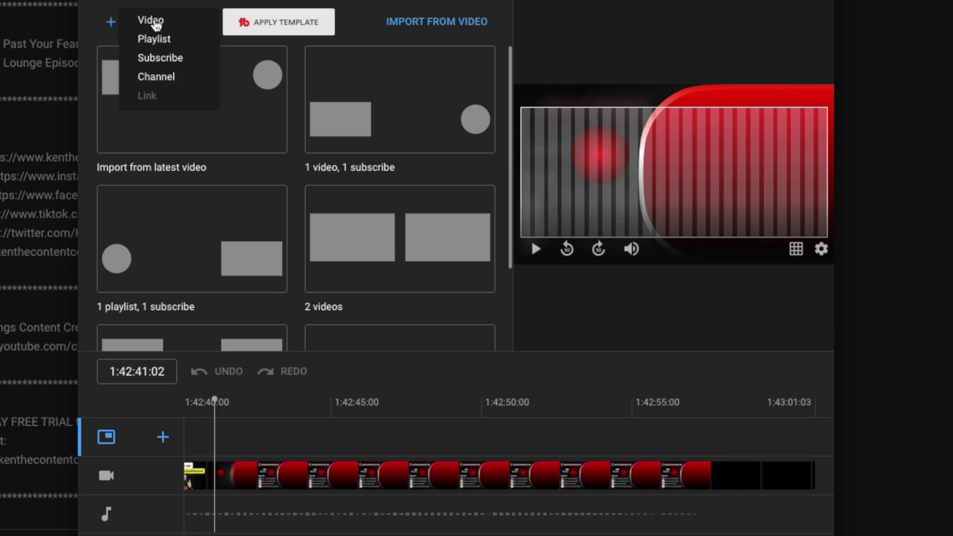
{"action": "left_click", "coordinate": [156, 23]}
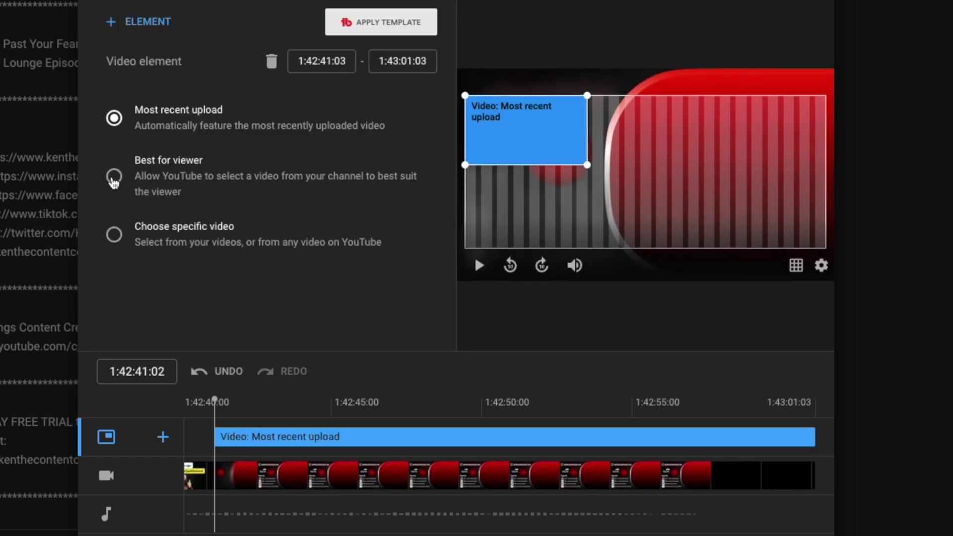
{"action": "left_click", "coordinate": [113, 179]}
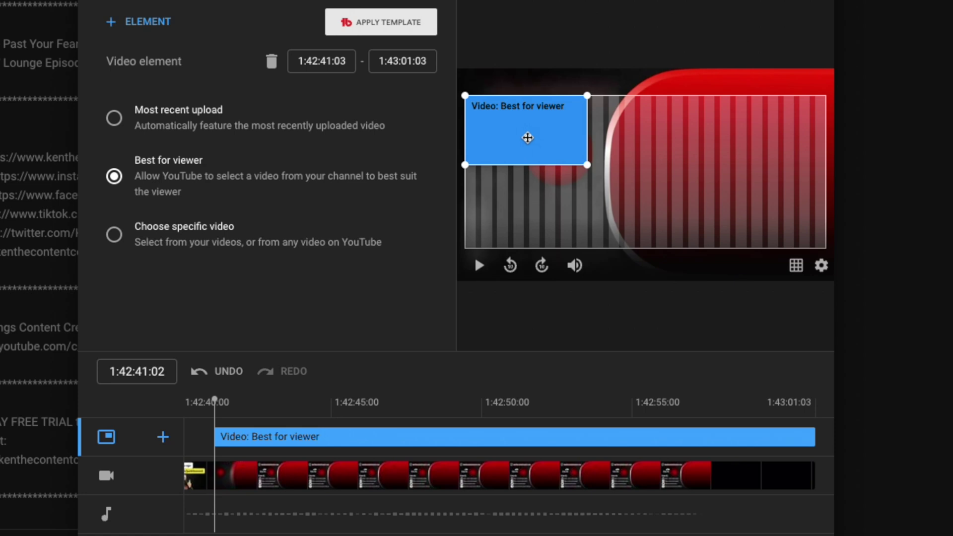
{"action": "left_click_drag", "start_coordinate": [523, 134], "coordinate": [789, 114]}
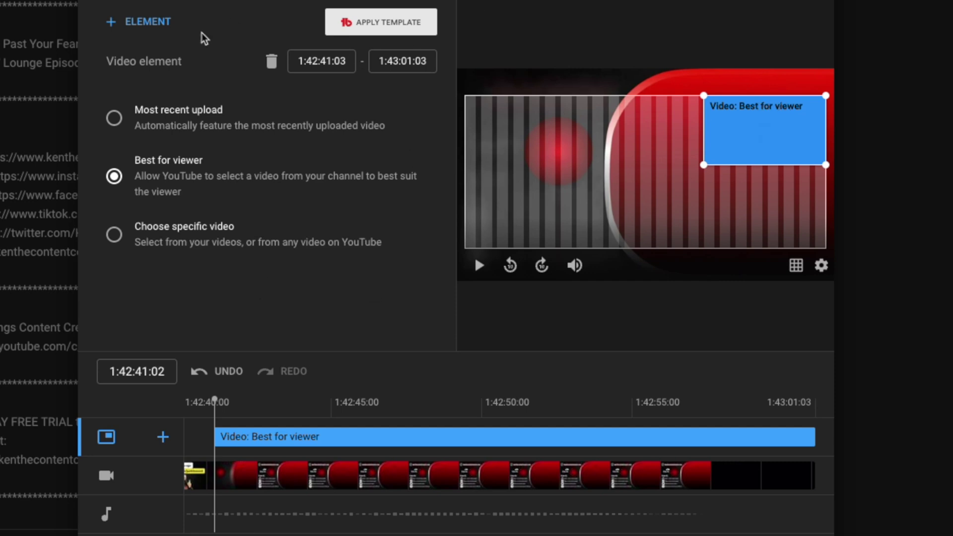
- Add the 'Just Stream With Me + Content Creation Q&A' playlist element bottom-right, under the video
{"action": "left_click", "coordinate": [155, 30]}
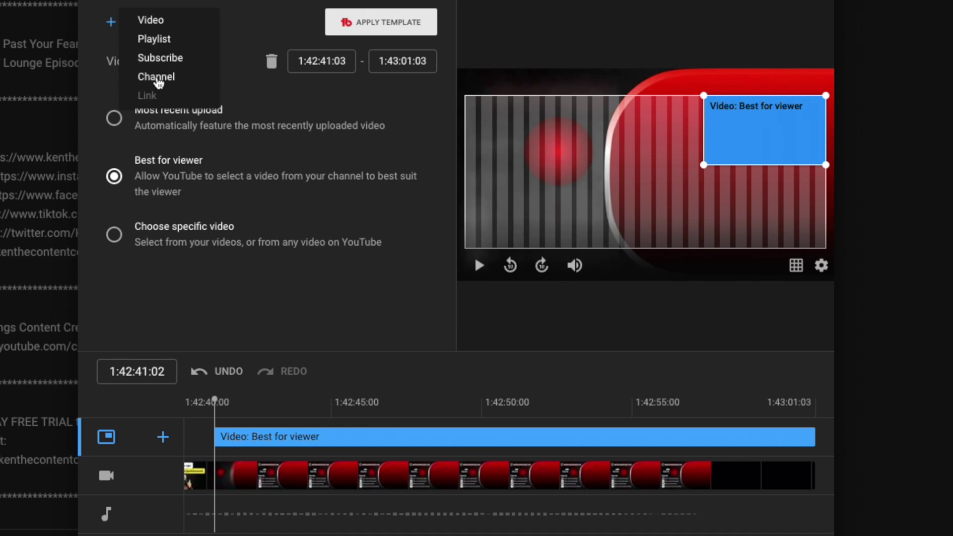
{"action": "left_click", "coordinate": [158, 41]}
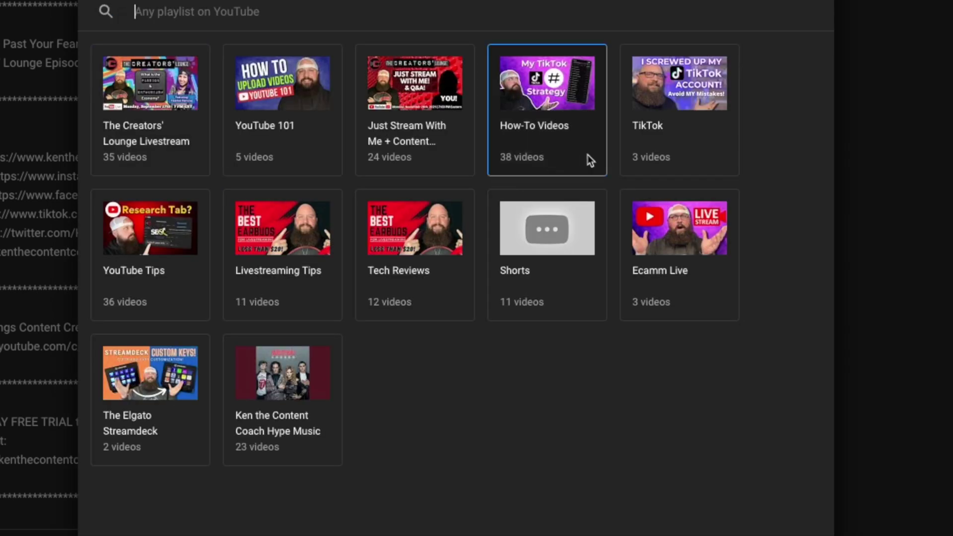
{"action": "left_click", "coordinate": [403, 121]}
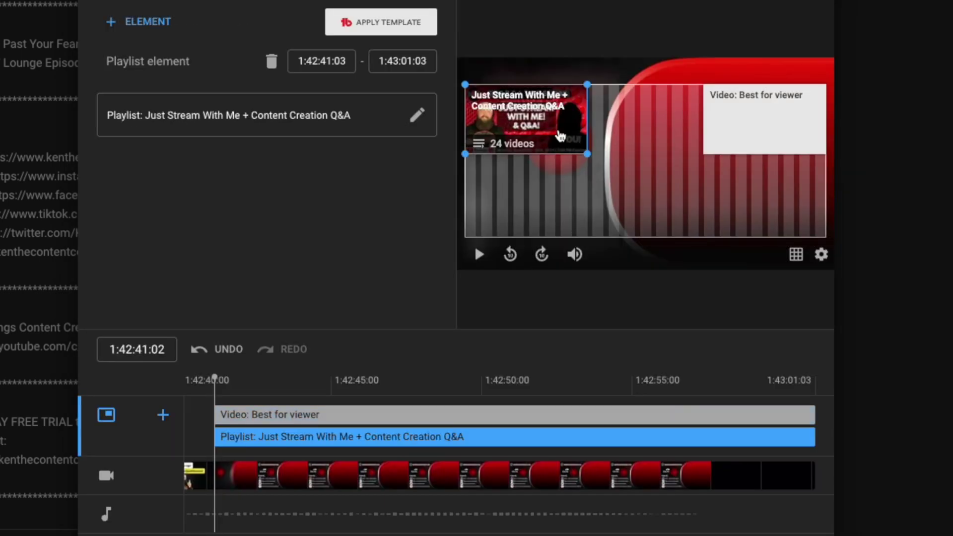
{"action": "left_click_drag", "start_coordinate": [533, 116], "coordinate": [802, 203]}
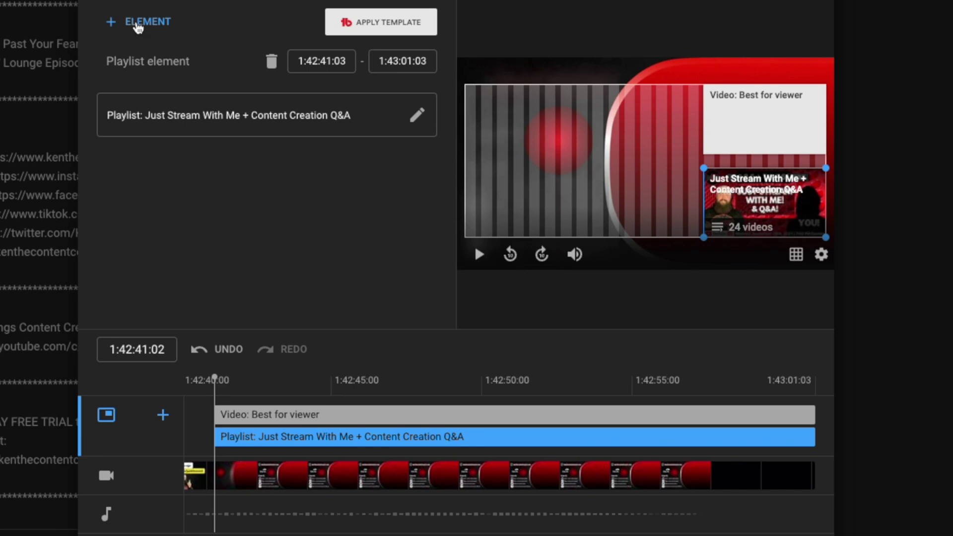
- Add a channel subscribe element and drag it toward the outro's logo
{"action": "left_click", "coordinate": [137, 24]}
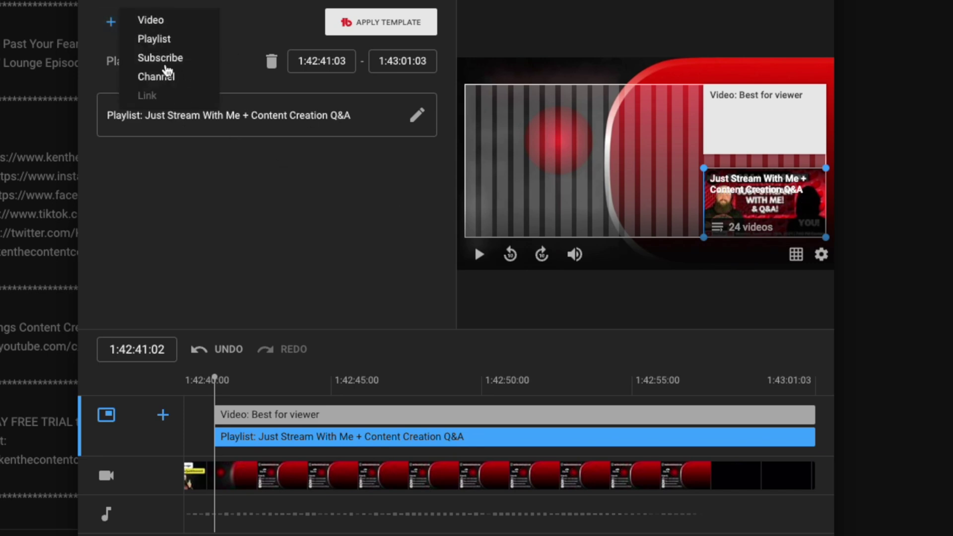
{"action": "left_click", "coordinate": [161, 61]}
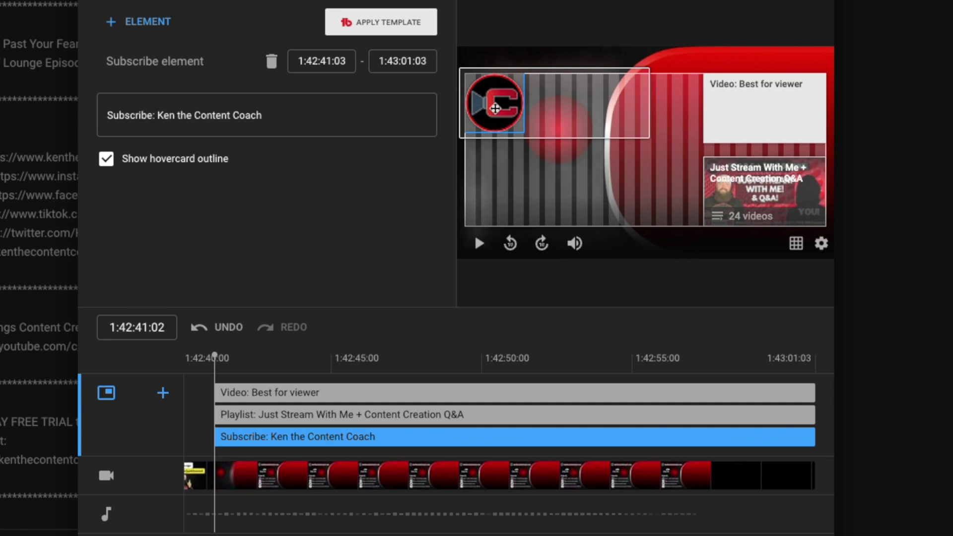
{"action": "left_click_drag", "start_coordinate": [495, 108], "coordinate": [563, 134]}
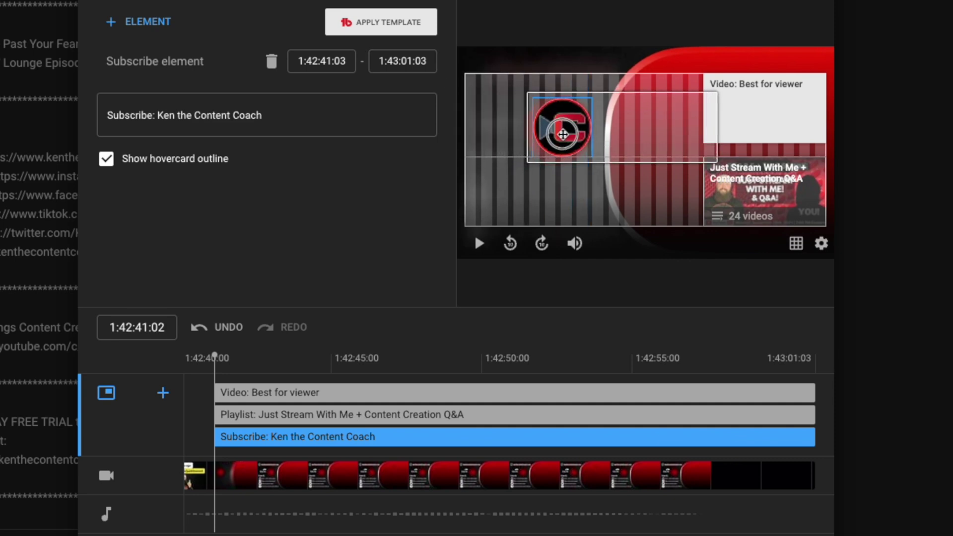
- Preview the outro and nudge the subscribe element until it sits exactly over the logo
{"action": "left_click", "coordinate": [198, 479]}
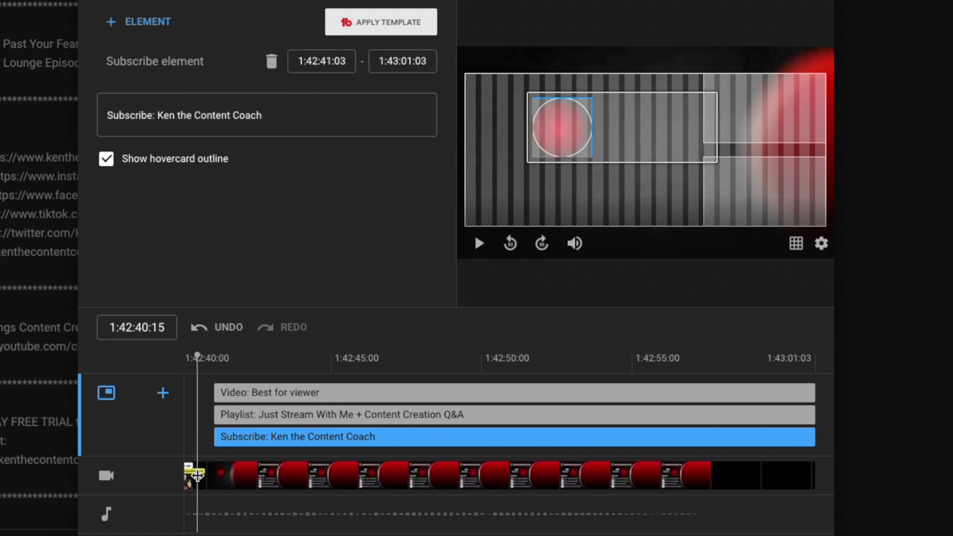
{"action": "key", "text": "space"}
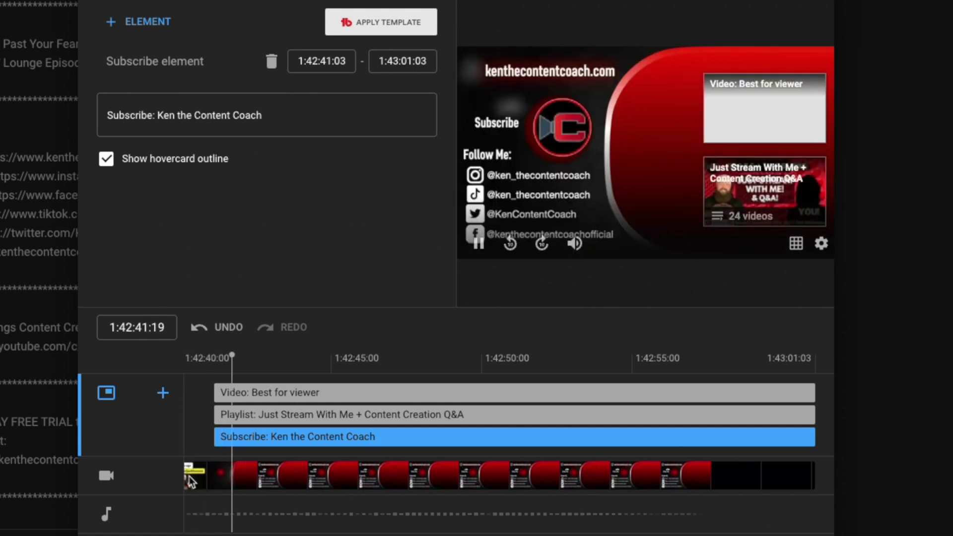
{"action": "key", "text": "space"}
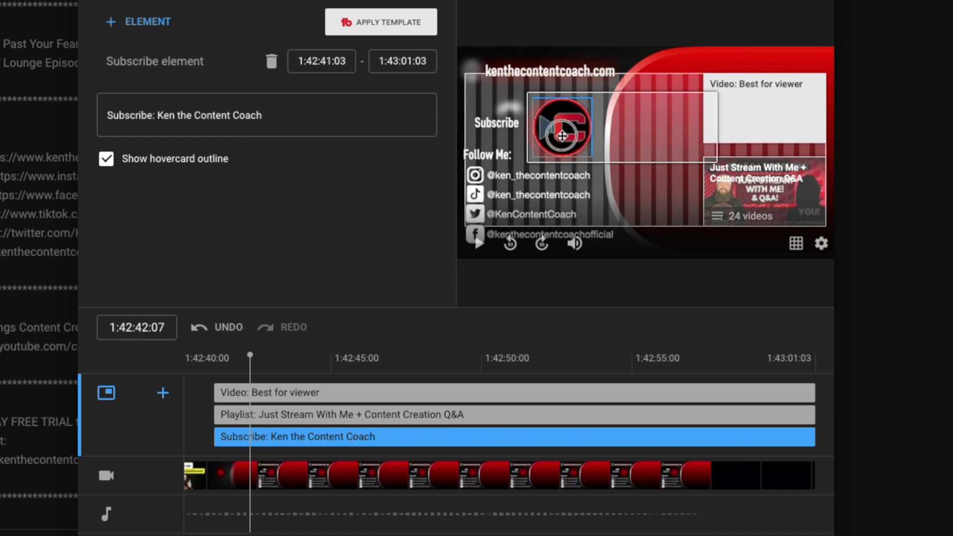
{"action": "left_click_drag", "start_coordinate": [562, 136], "coordinate": [560, 136]}
{"action": "left_click_drag", "start_coordinate": [250, 477], "coordinate": [198, 484]}
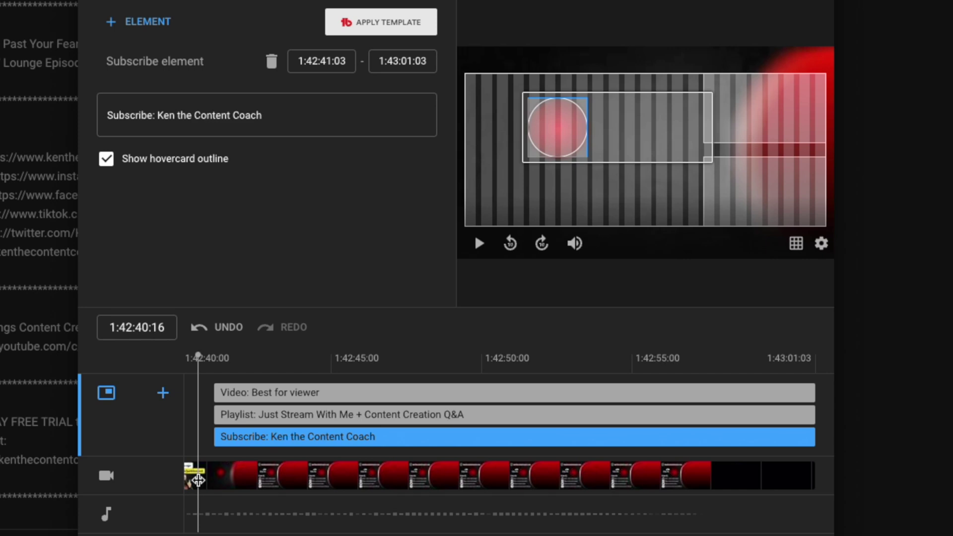
{"action": "key", "text": "space"}
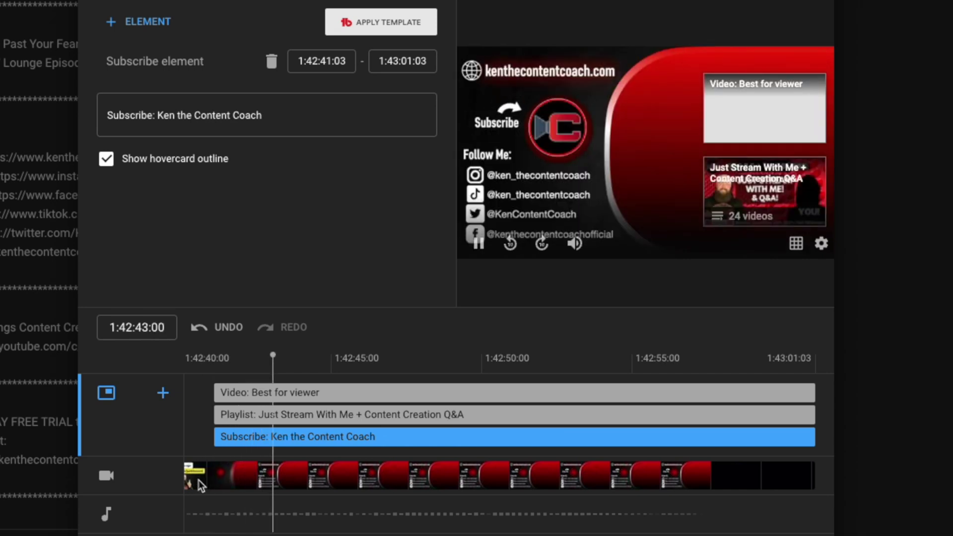
{"action": "key", "text": "space"}
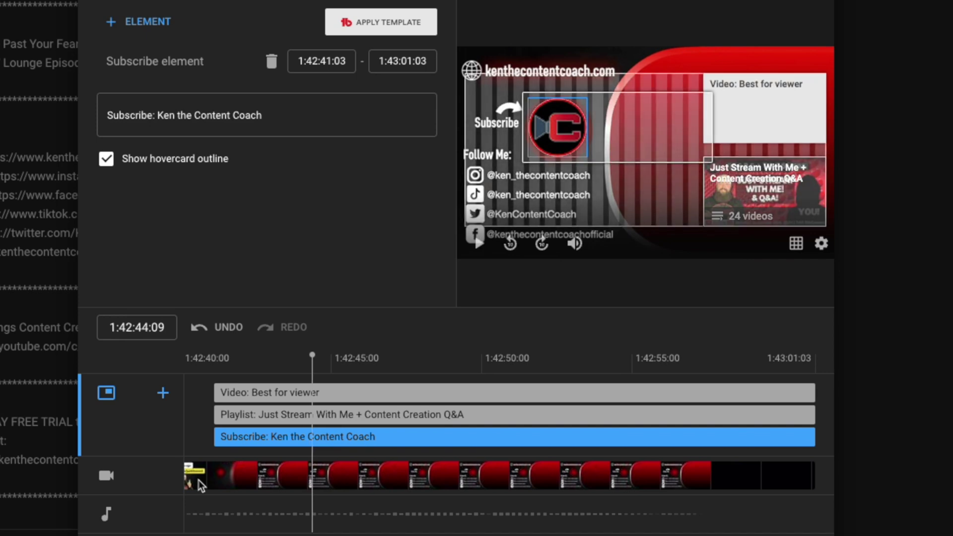